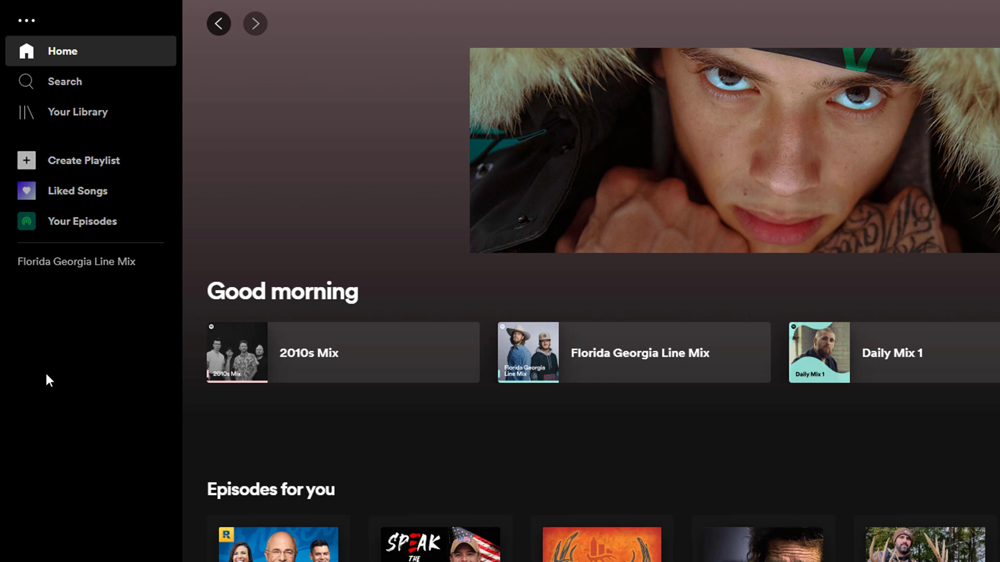
Step: Switch on Show Local Files in Spotify Preferences to reveal the Downloads and Music Library sources
left_click(27, 18)
mouse_move(44, 67)
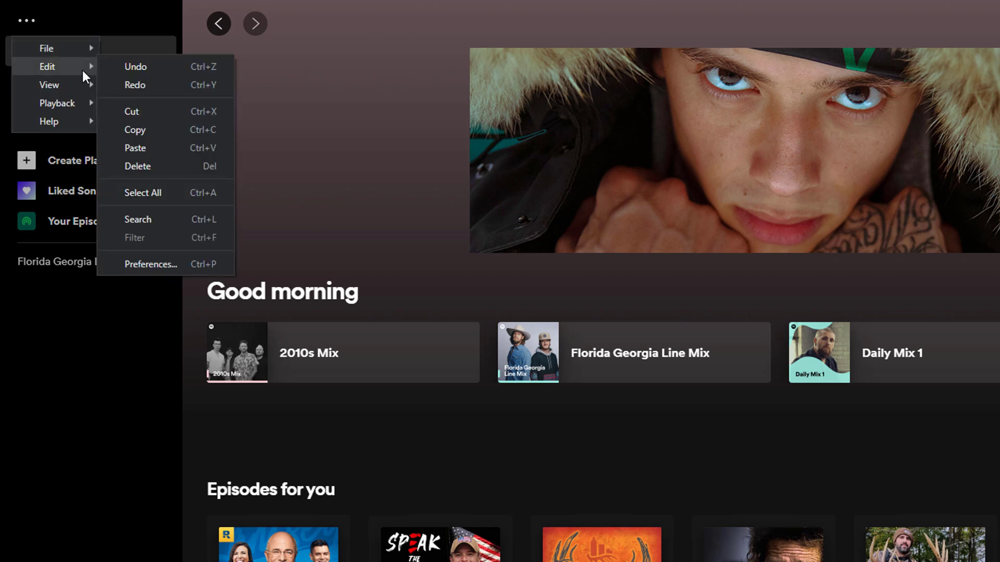
left_click(148, 265)
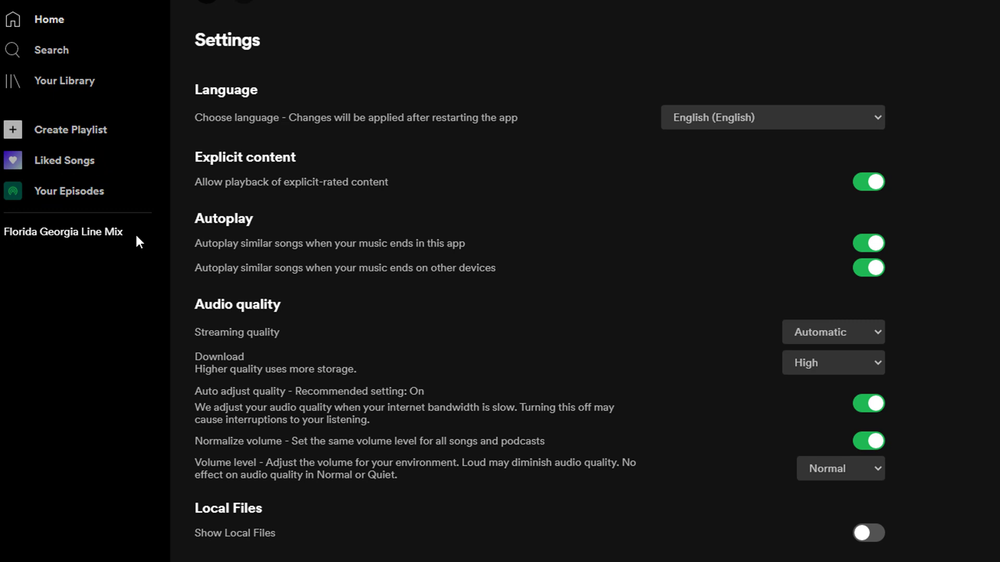
scroll(135, 234, "down", 4)
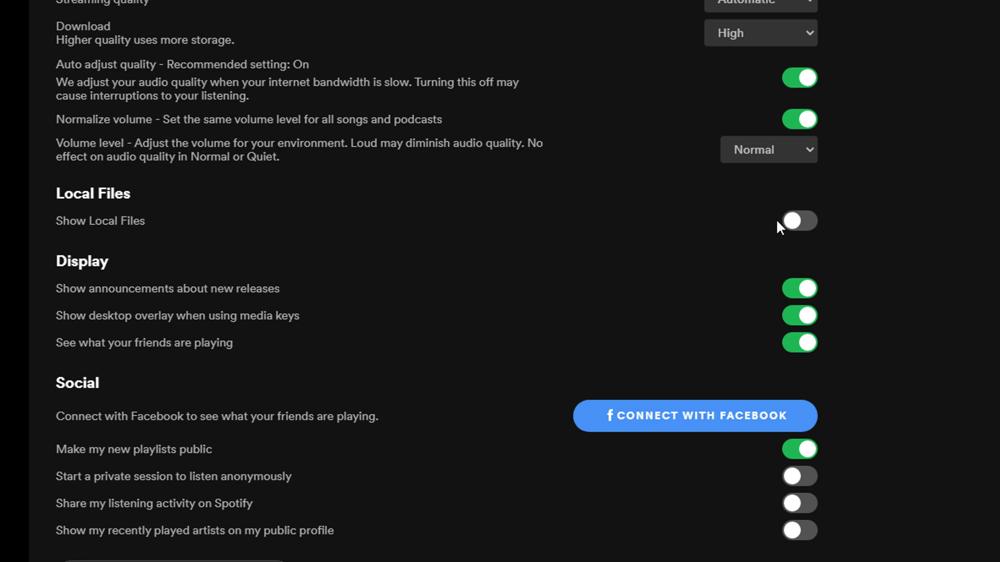
left_click(795, 224)
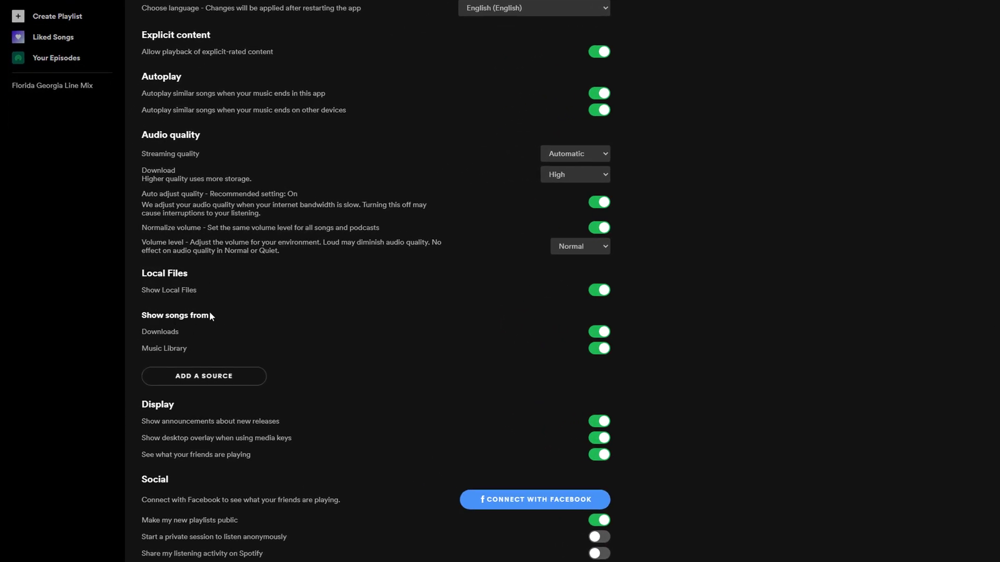
Step: Add the Desktop folder under This PC as a local-file source
left_click(198, 382)
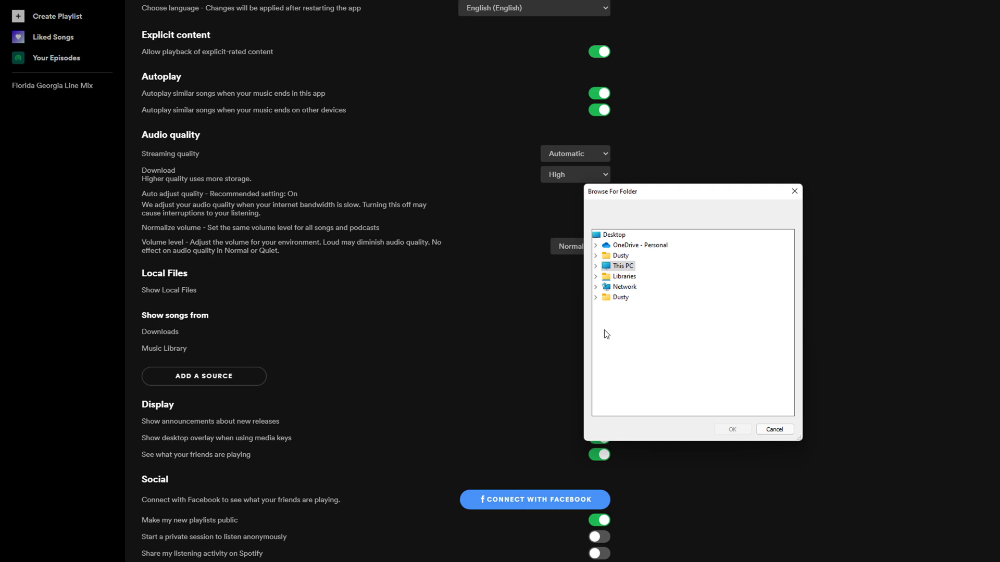
left_click(596, 298)
left_click(595, 266)
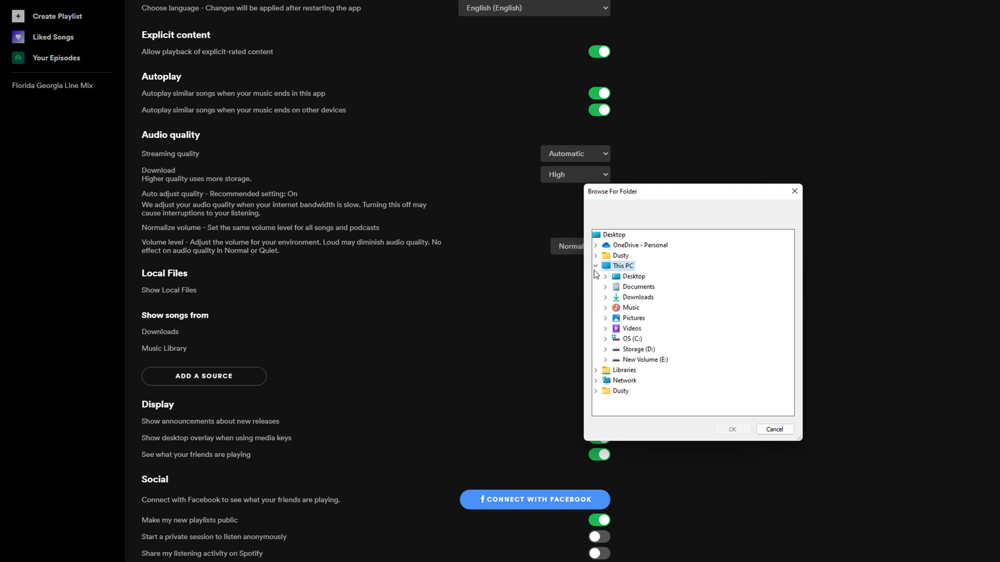
left_click(640, 280)
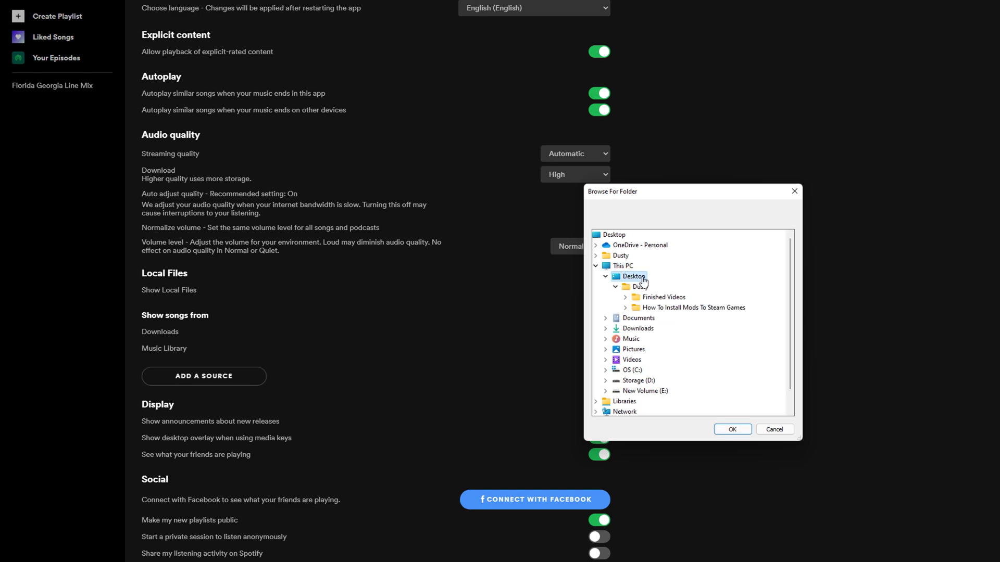
left_click(730, 429)
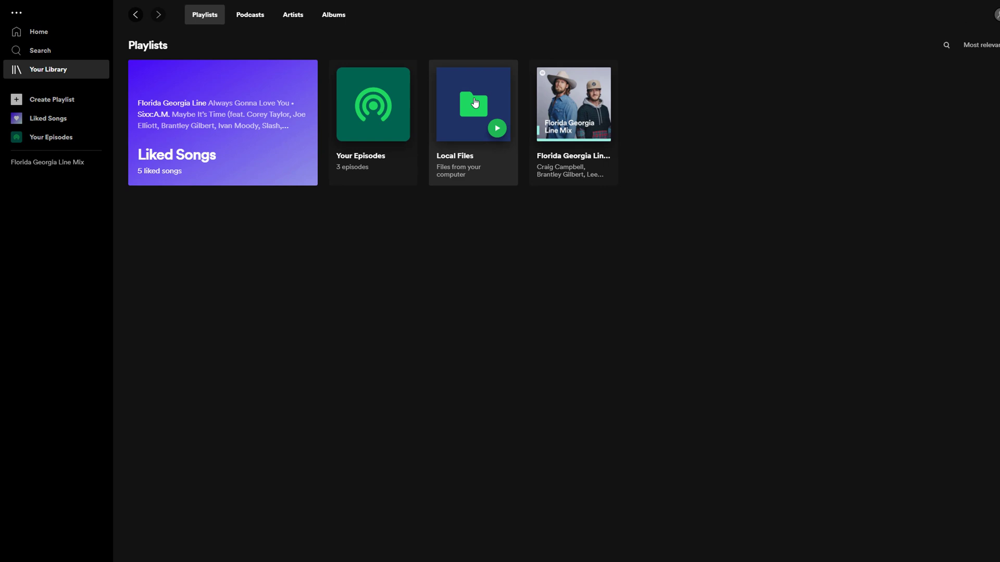
Step: Open the Local Files playlist showing Clock (1:18) and Inspiring Innovation 50 sec (0:50)
left_click(458, 157)
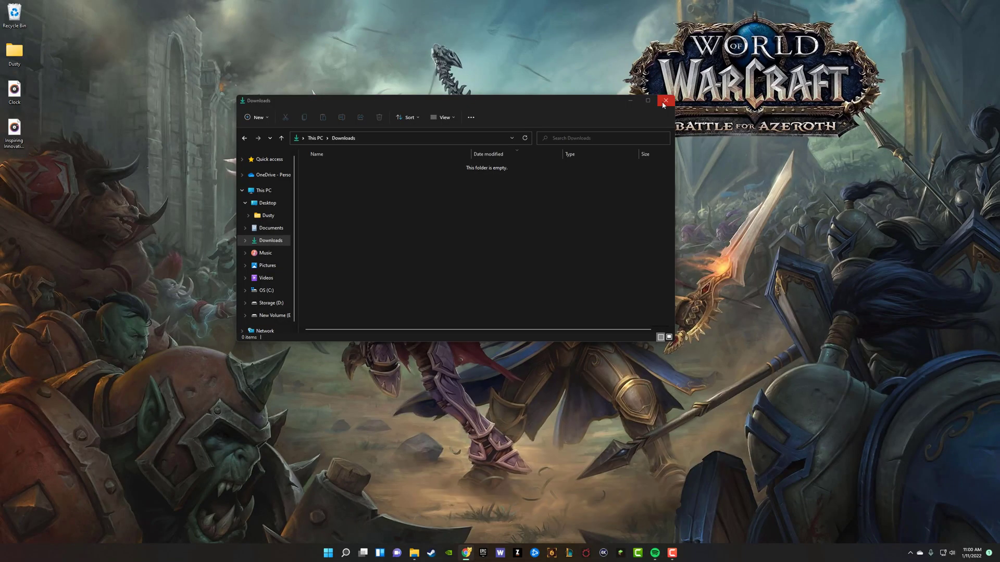
Step: Create a desktop folder named NOT ON SPOTIFY and move the Clock and Inspiring Innovation files into it
left_click(665, 100)
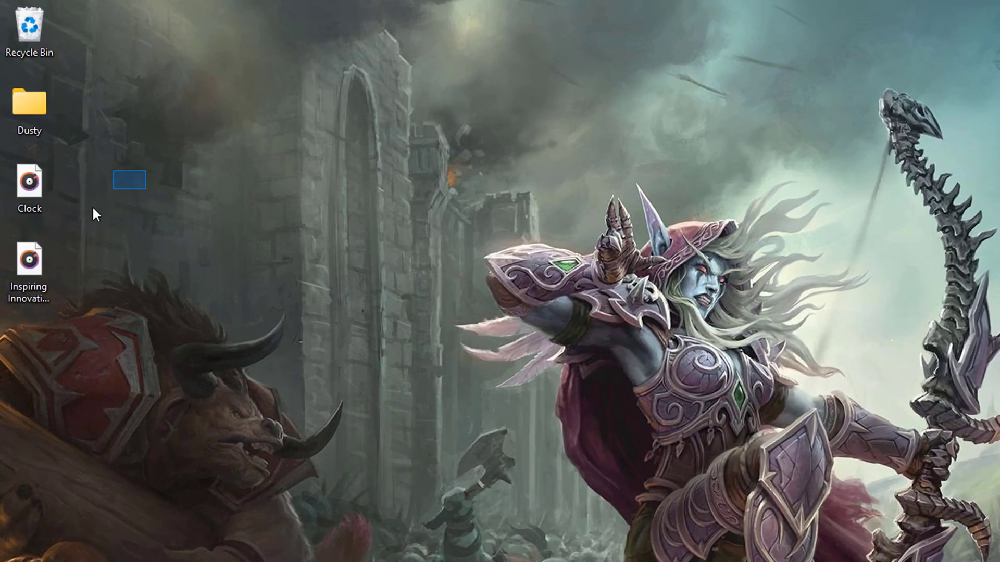
left_click_drag(93, 209, 15, 296)
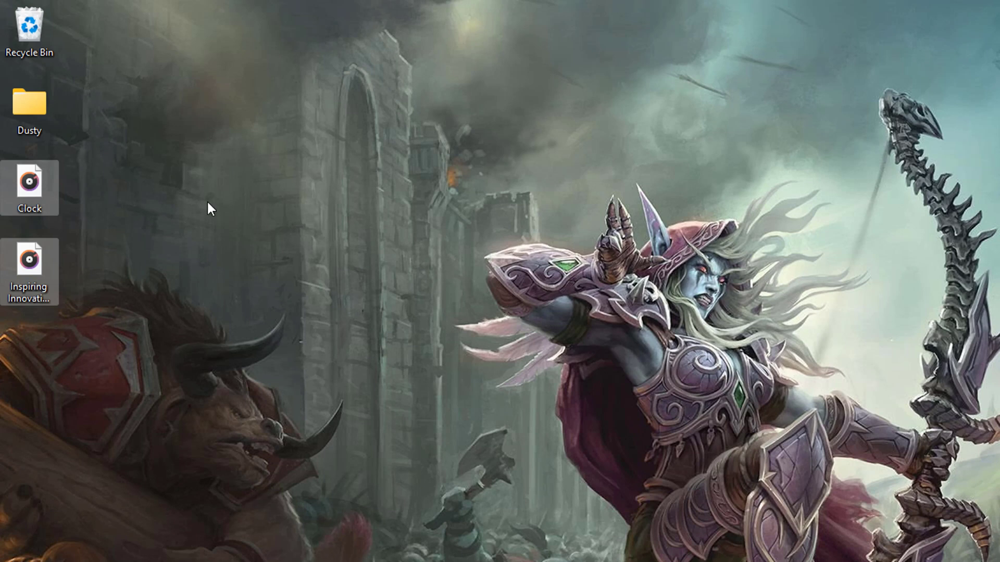
right_click(286, 283)
mouse_move(372, 301)
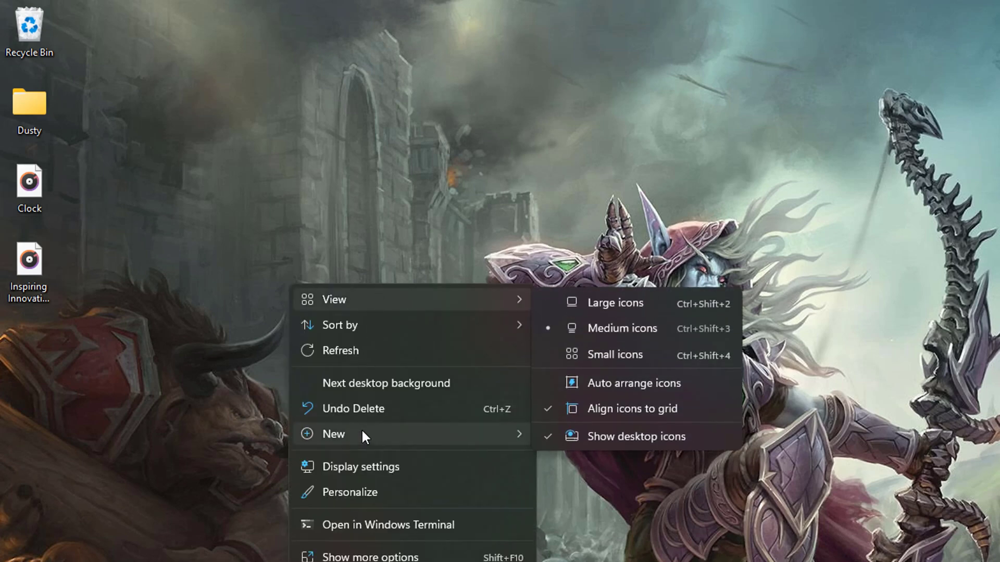
mouse_move(362, 432)
left_click(565, 436)
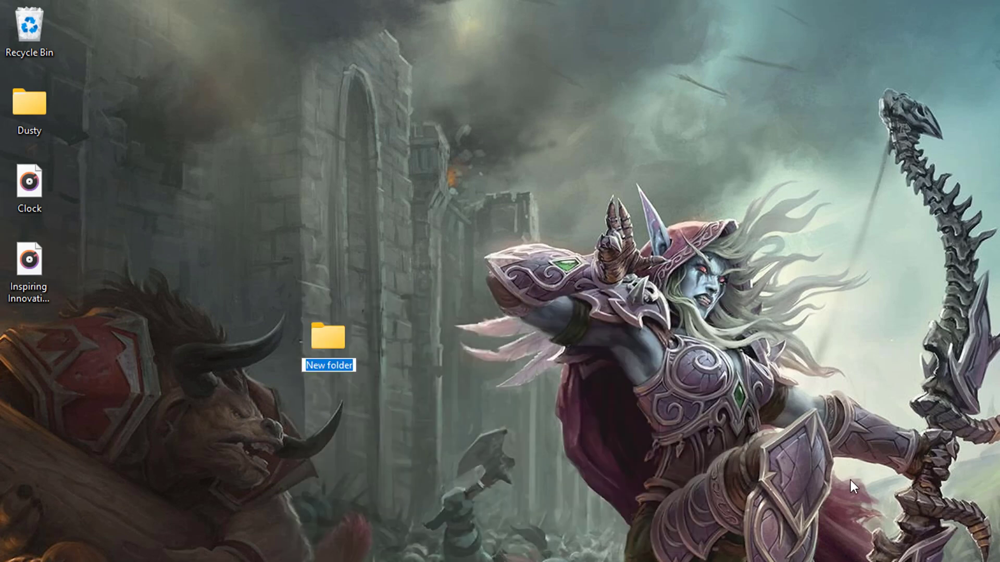
type("NOT ON SPOTIFY")
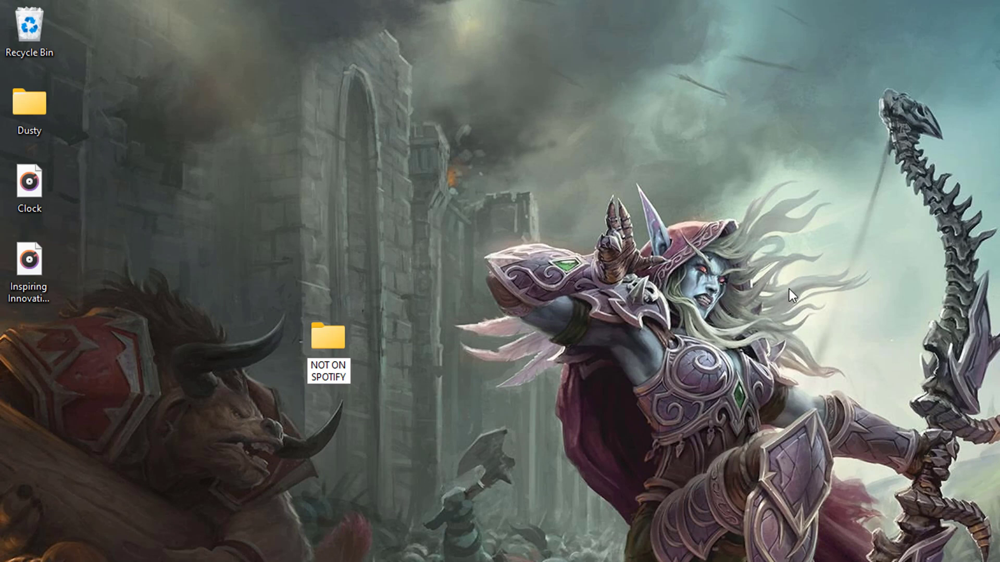
key("Return")
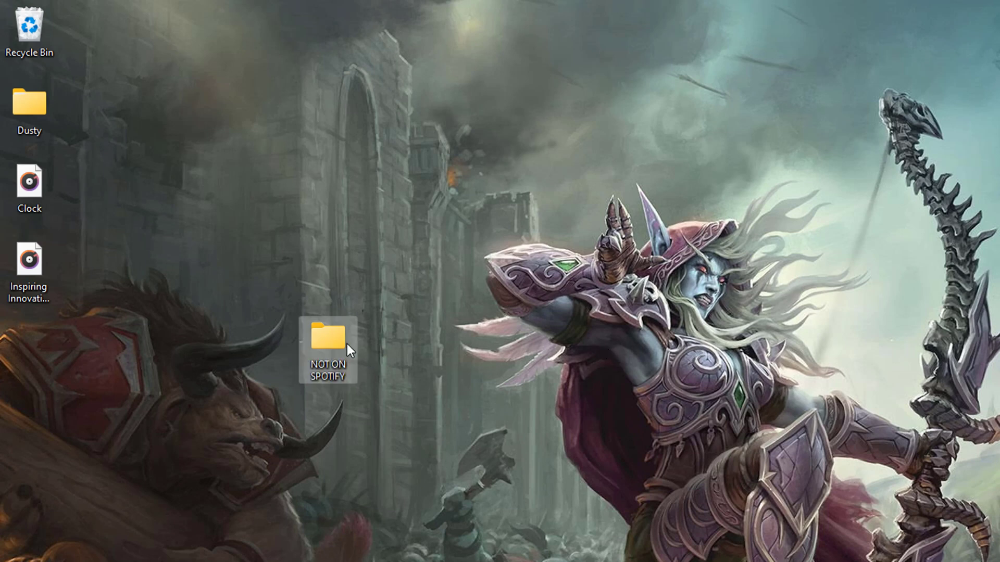
mouse_move(347, 344)
left_mouse_down()
mouse_move(310, 358)
mouse_move(145, 246)
mouse_move(138, 230)
mouse_move(53, 375)
left_mouse_up()
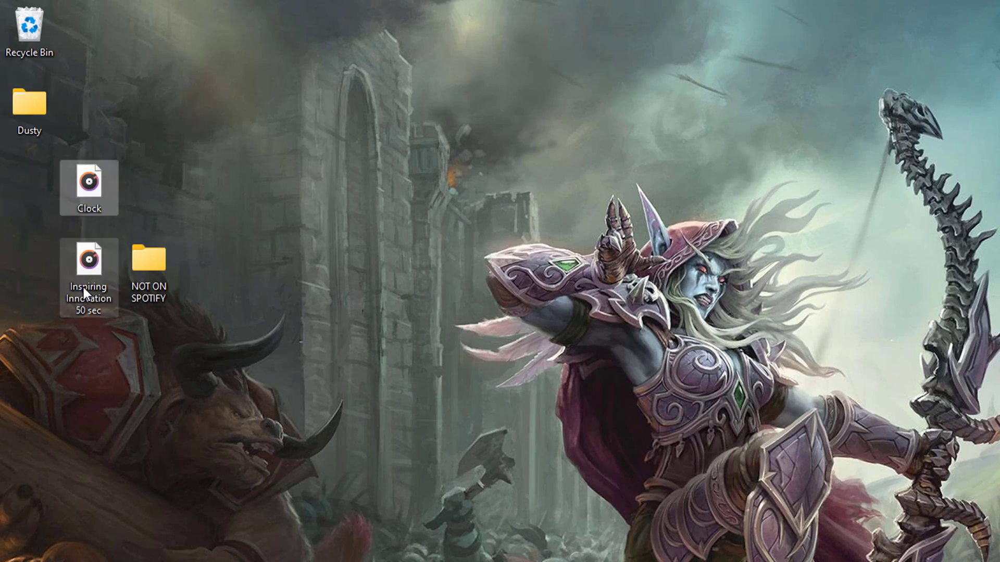
mouse_move(83, 289)
left_mouse_down()
mouse_move(149, 233)
mouse_move(149, 260)
mouse_move(39, 169)
mouse_move(38, 179)
left_mouse_up()
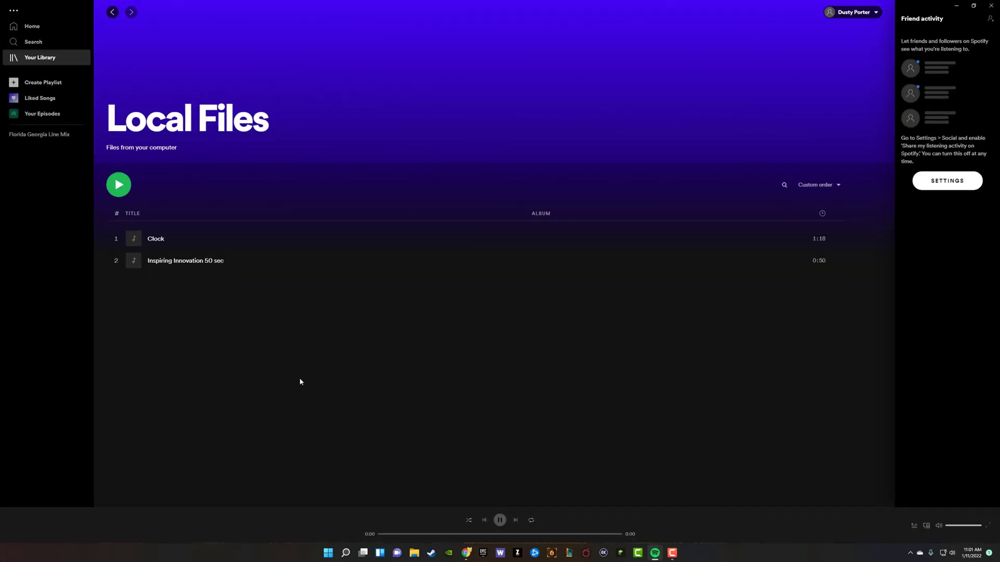
Step: Switch off the Desktop, Downloads and Music Library local-file sources in Preferences
left_click(59, 60)
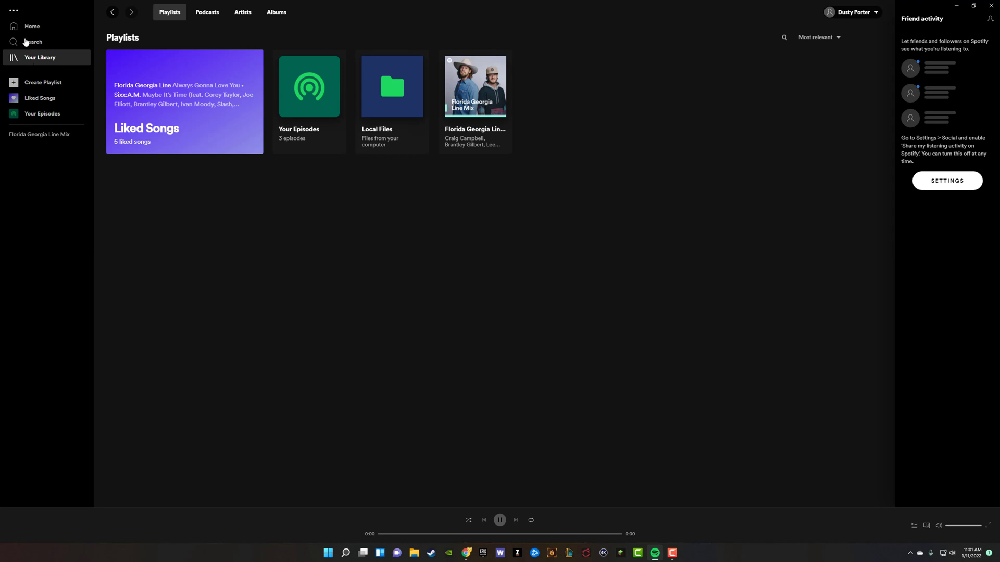
left_click(15, 11)
mouse_move(27, 34)
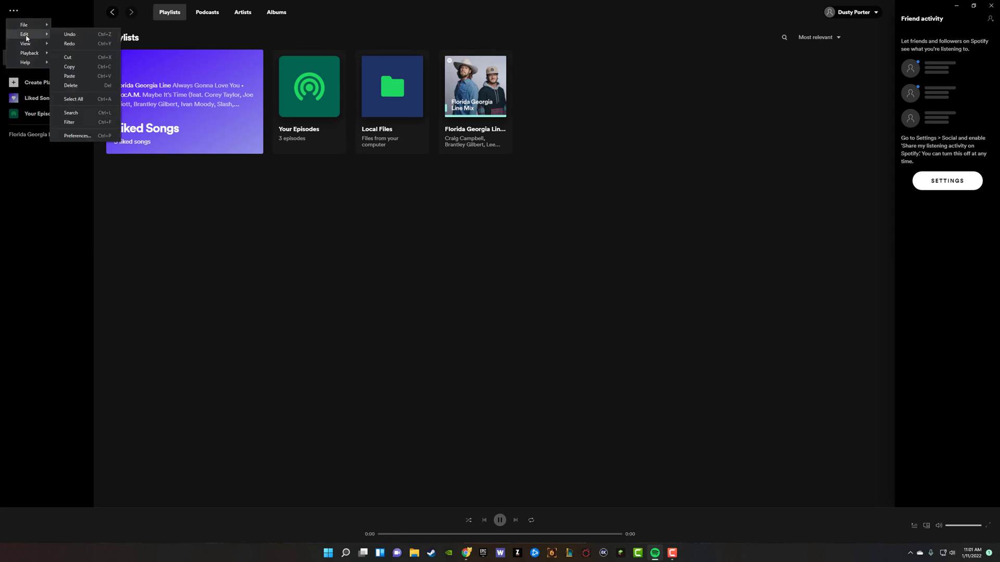
left_click(78, 136)
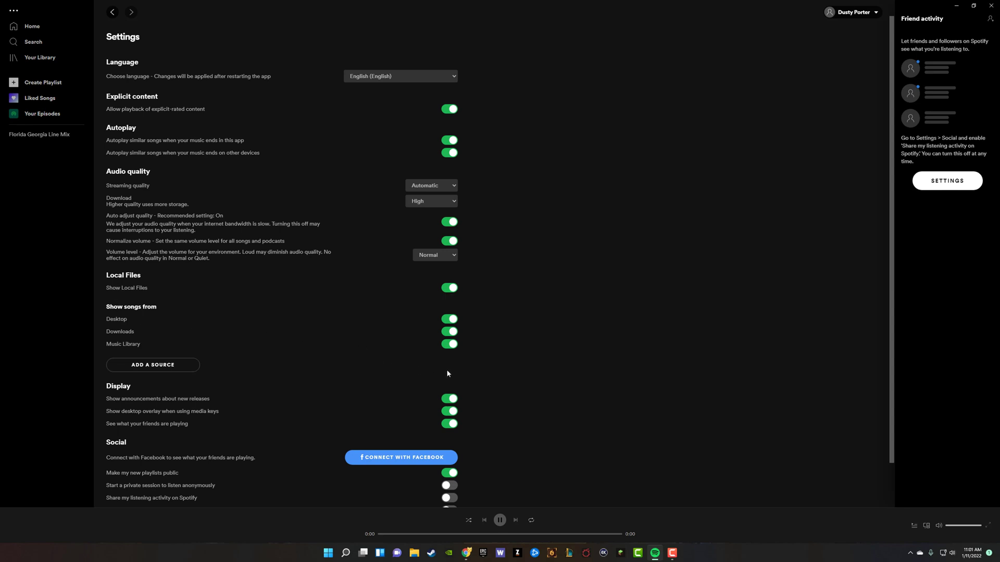
left_click(451, 344)
left_click(451, 331)
left_click(451, 320)
Step: Add the NOT ON SPOTIFY desktop folder as a local-file source
left_click(152, 366)
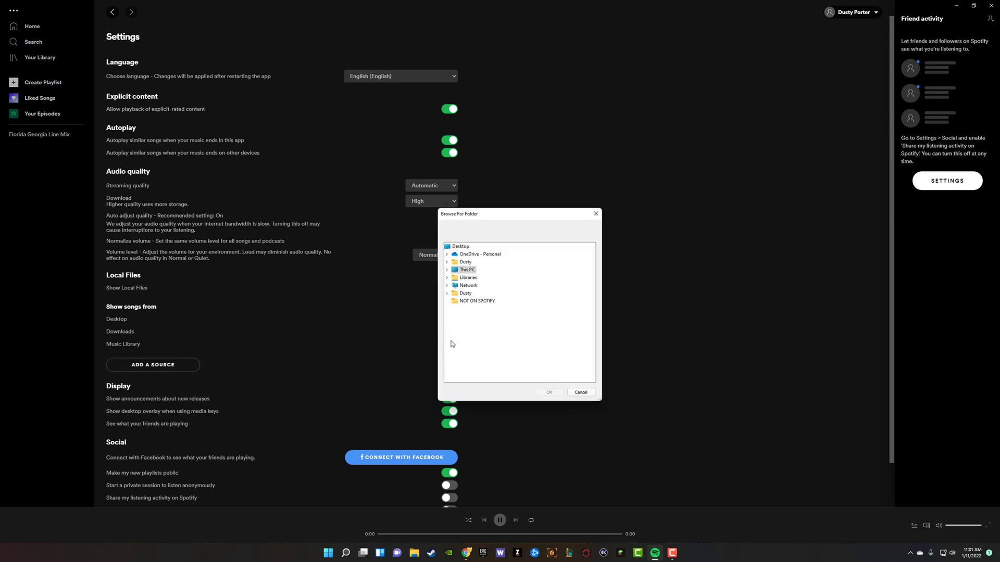
left_click(480, 302)
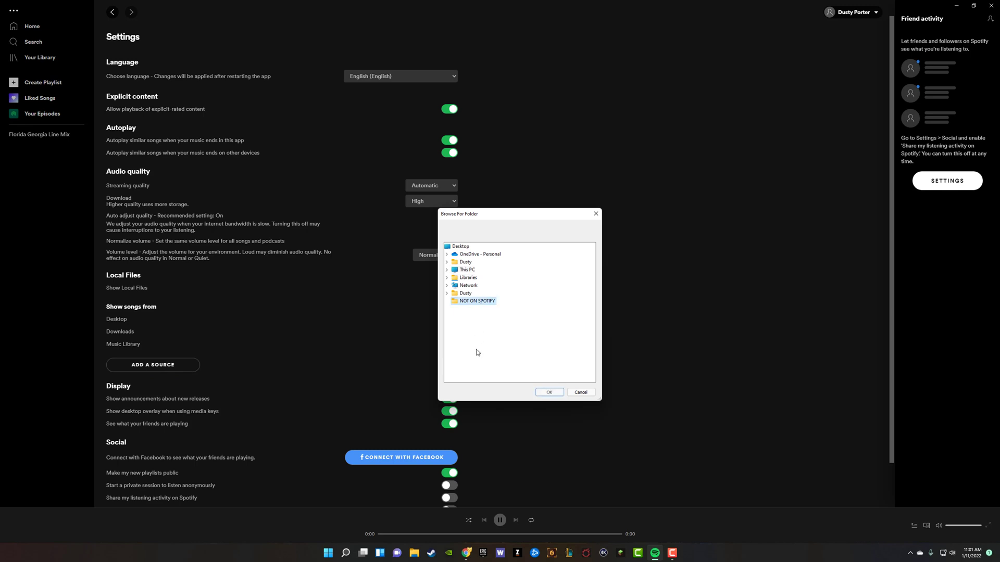
left_click(548, 392)
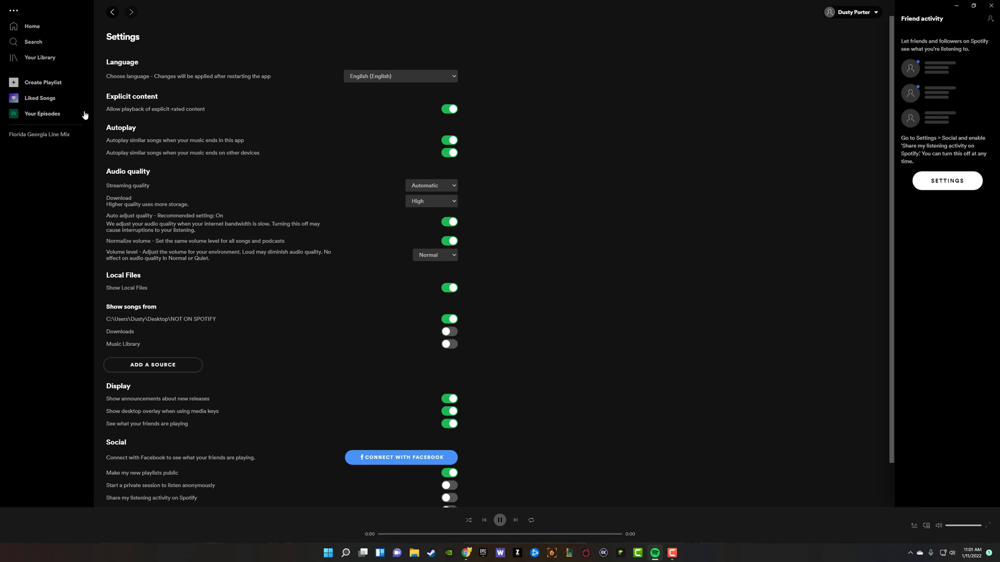
Step: Add Clock and Inspiring Innovation 50 sec to Fun Playlist For Songs Not On Spotify and open it
left_click(40, 60)
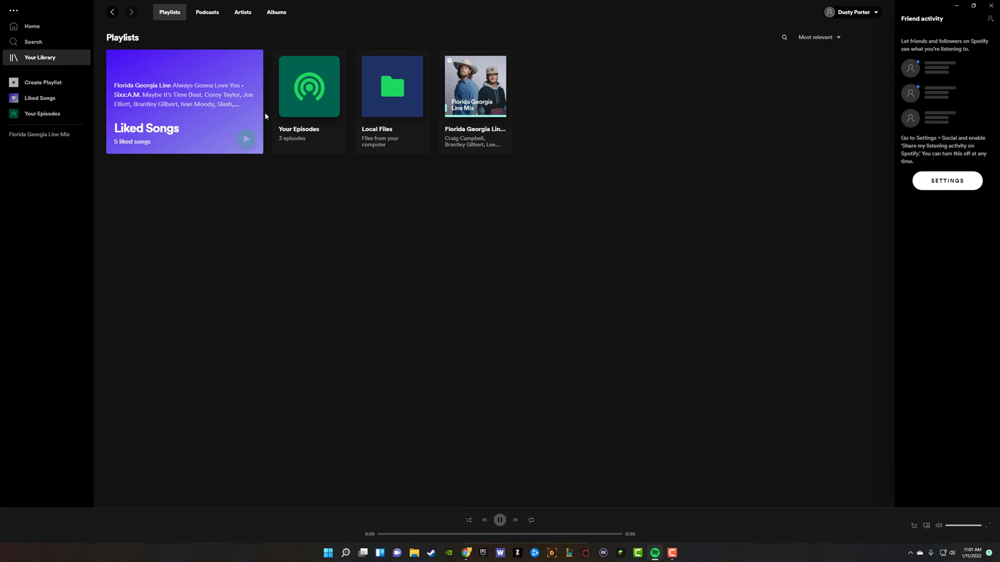
left_click(385, 118)
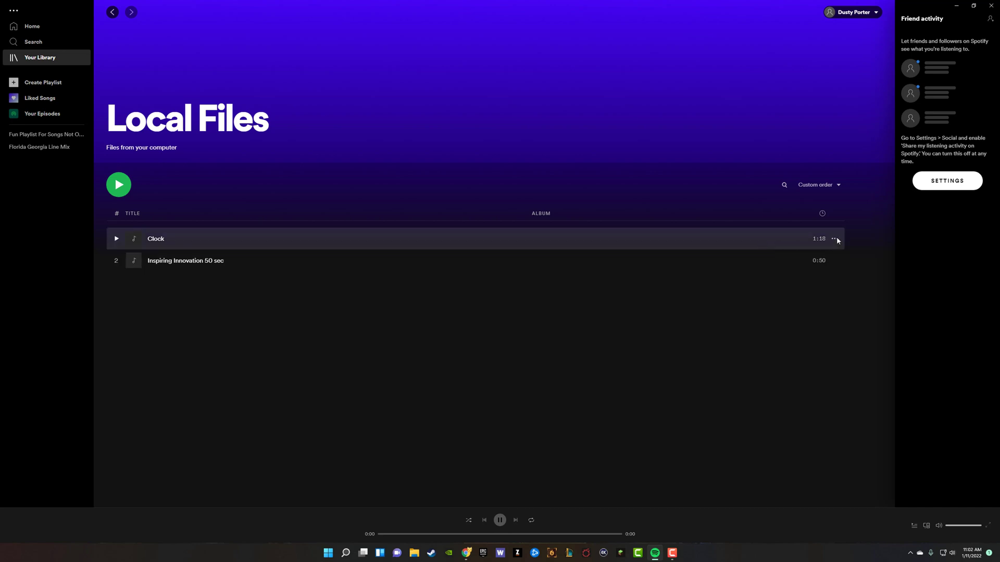
left_click(835, 239)
mouse_move(854, 254)
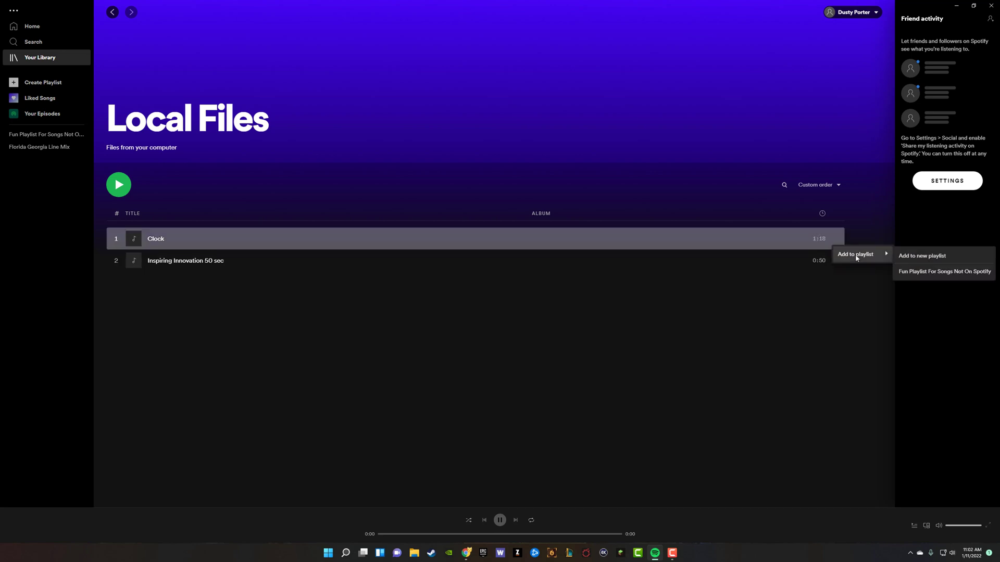
left_click(921, 271)
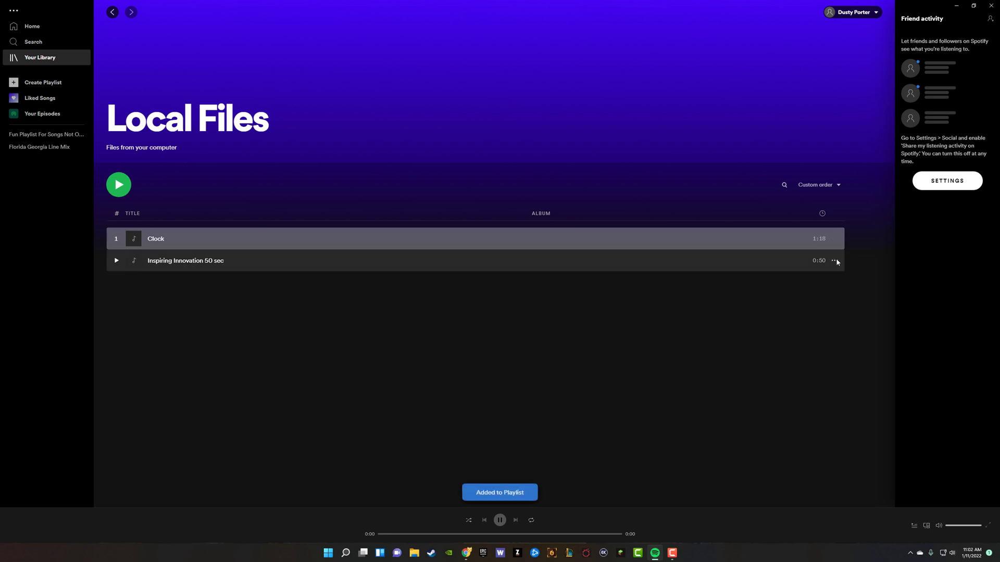
left_click(835, 260)
mouse_move(854, 275)
left_click(927, 292)
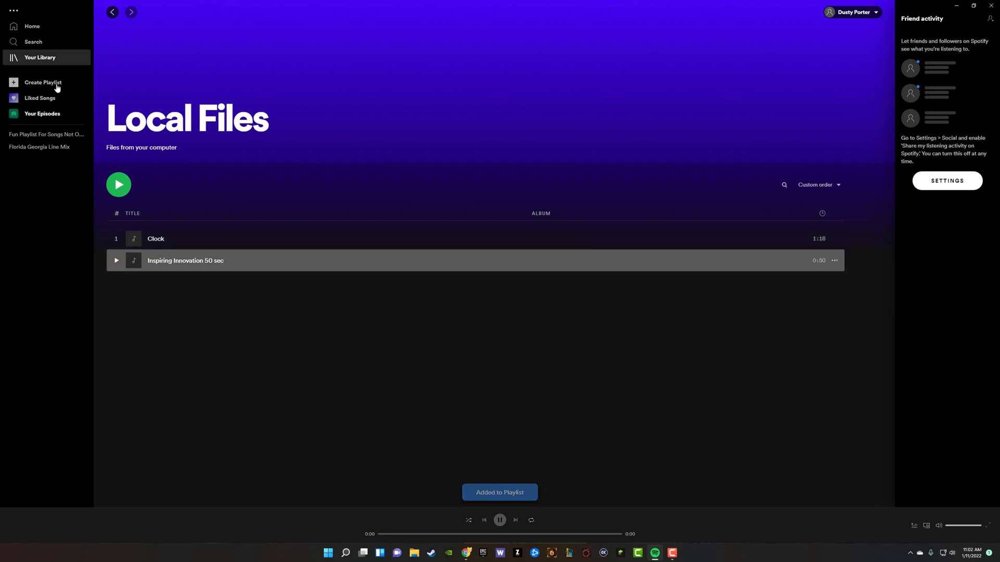
left_click(67, 135)
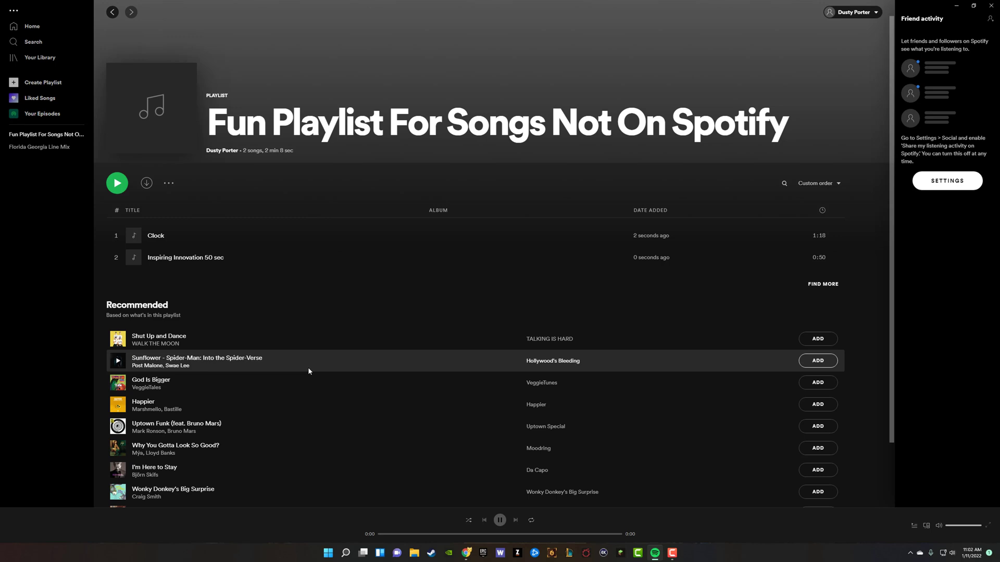
Step: Add the recommended God Is Bigger and download the playlist for offline listening
left_click(828, 384)
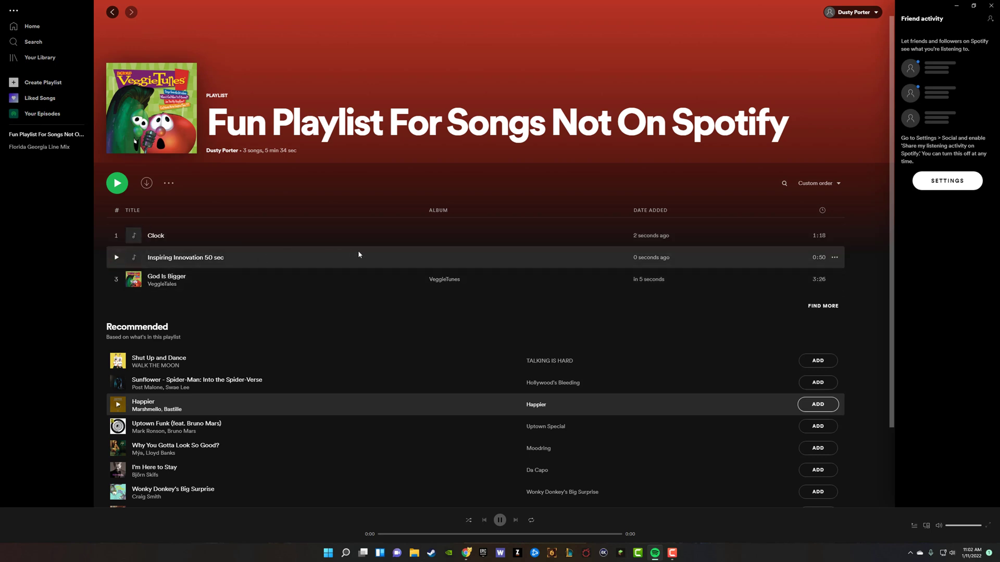
left_click(146, 183)
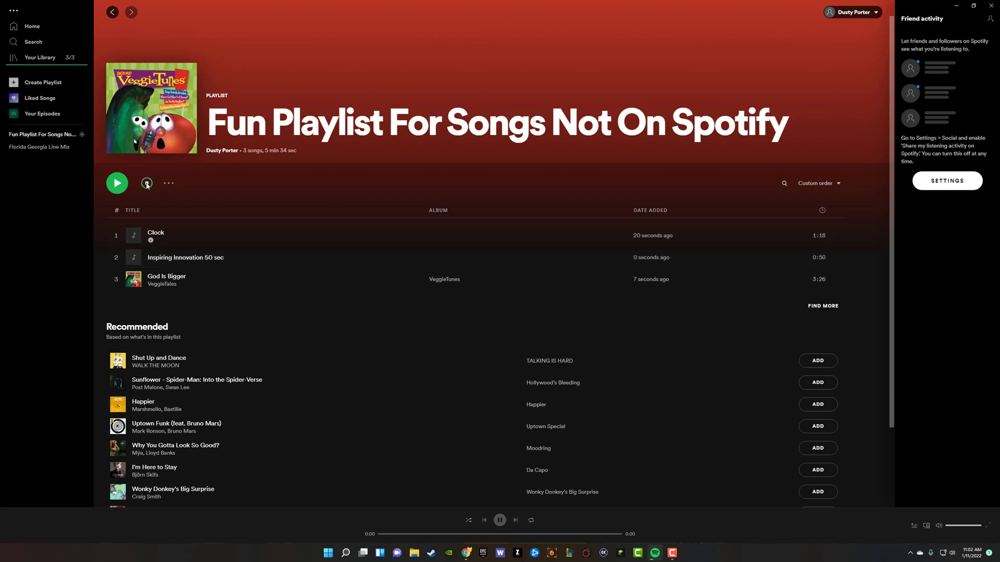